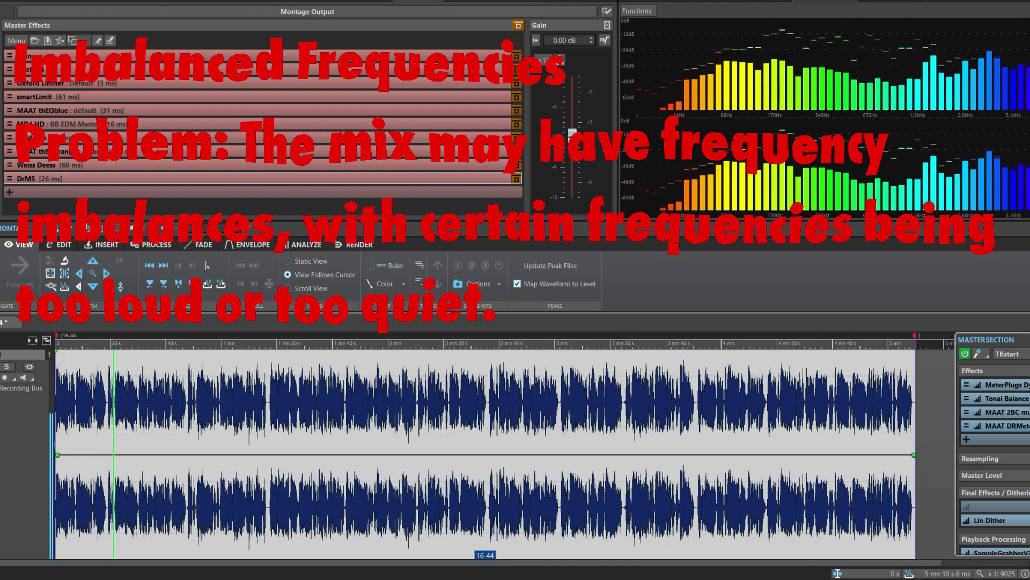
Open MAAT thEQblue from Master Effects, move its window up, and inspect EQ bands 6 and 7
{"action": "left_click", "coordinate": [314, 111]}
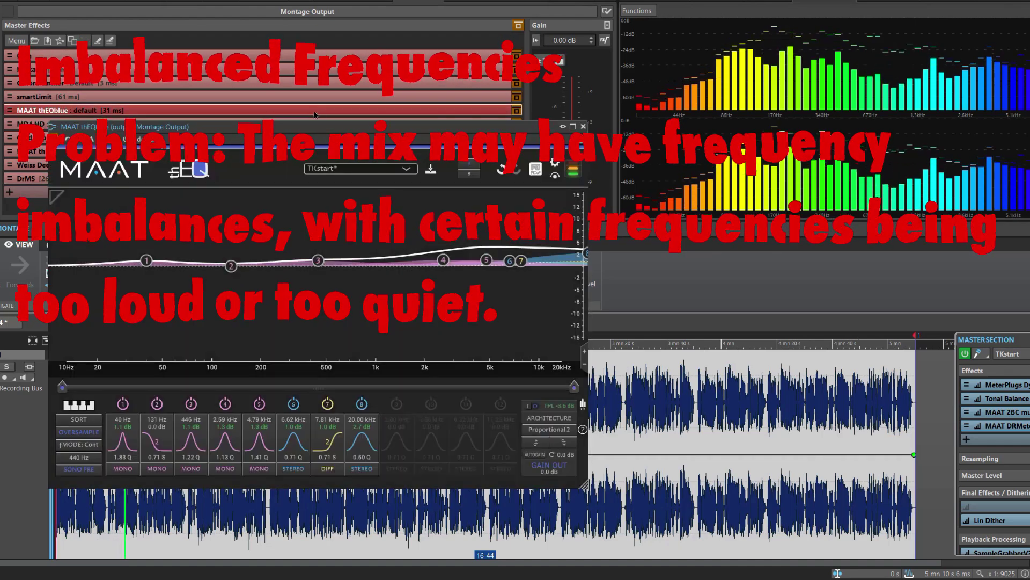
{"action": "left_click_drag", "start_coordinate": [316, 126], "coordinate": [352, 71]}
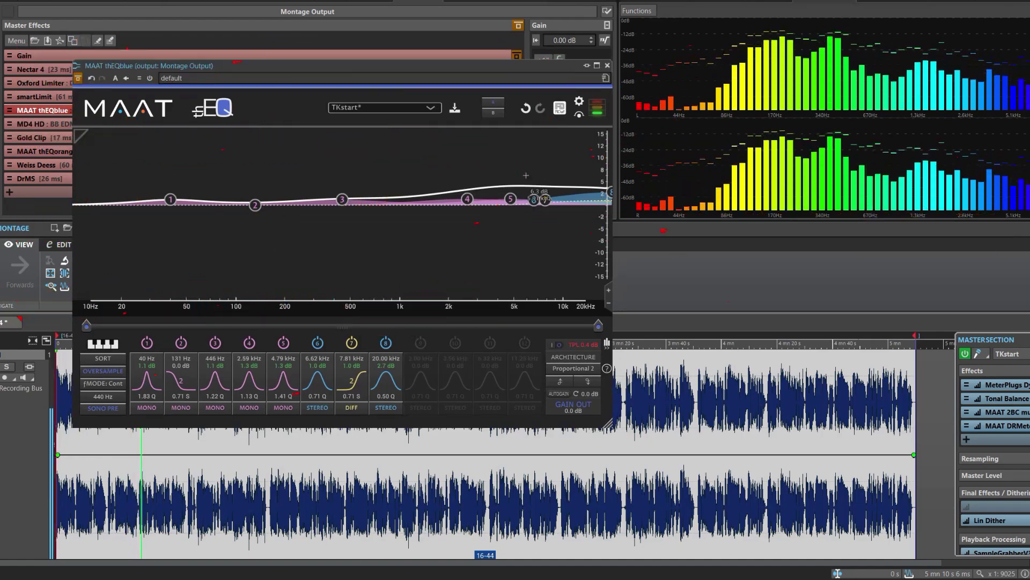
{"action": "left_click", "coordinate": [533, 200]}
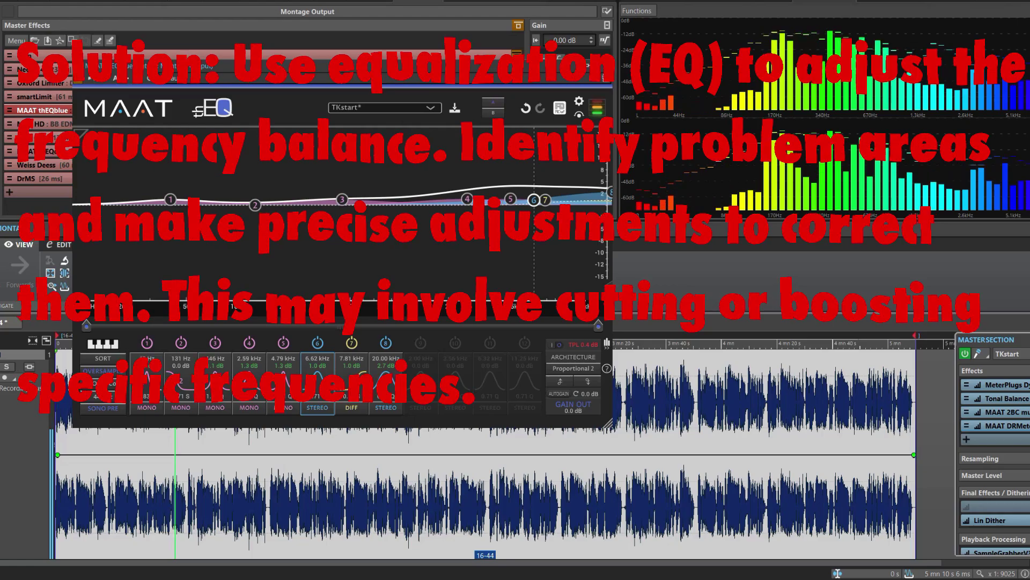
{"action": "left_click", "coordinate": [546, 200]}
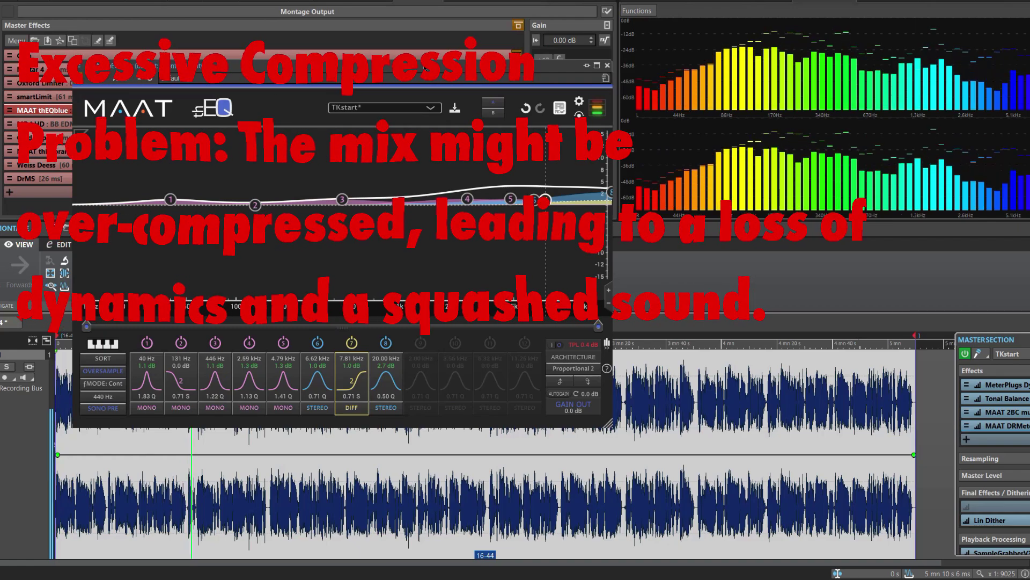
Swap the thEQblue equalizer for the MD4 HD multiband compressor, BB EDM Master preset, -12.0 dB threshold
{"action": "left_click", "coordinate": [606, 66]}
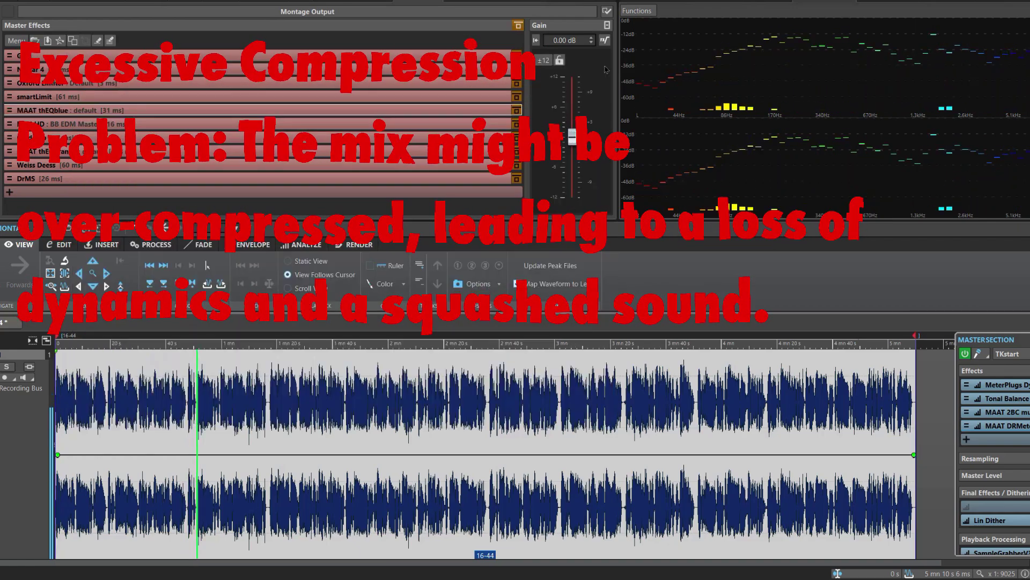
{"action": "left_click", "coordinate": [274, 124]}
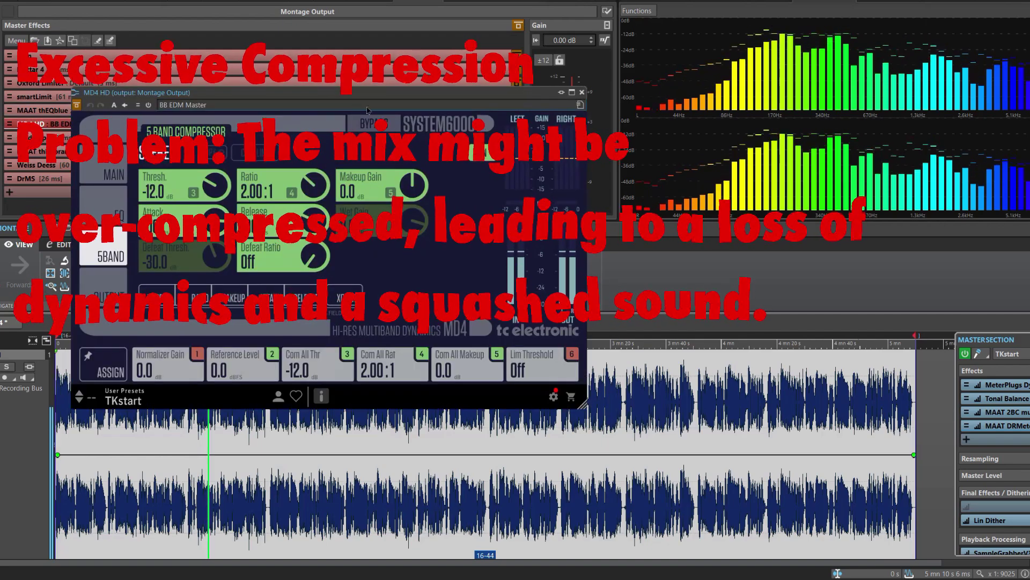
{"action": "left_click_drag", "start_coordinate": [379, 94], "coordinate": [377, 102]}
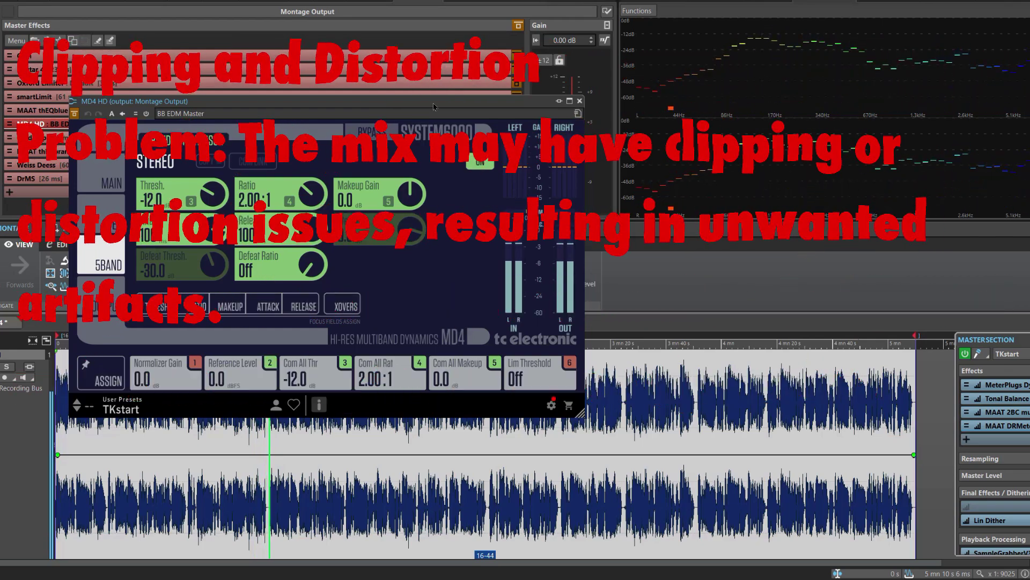
Close MD4 HD and place the GoldClip clipper window, set to a 0.0 dB ceiling
{"action": "left_click", "coordinate": [579, 101]}
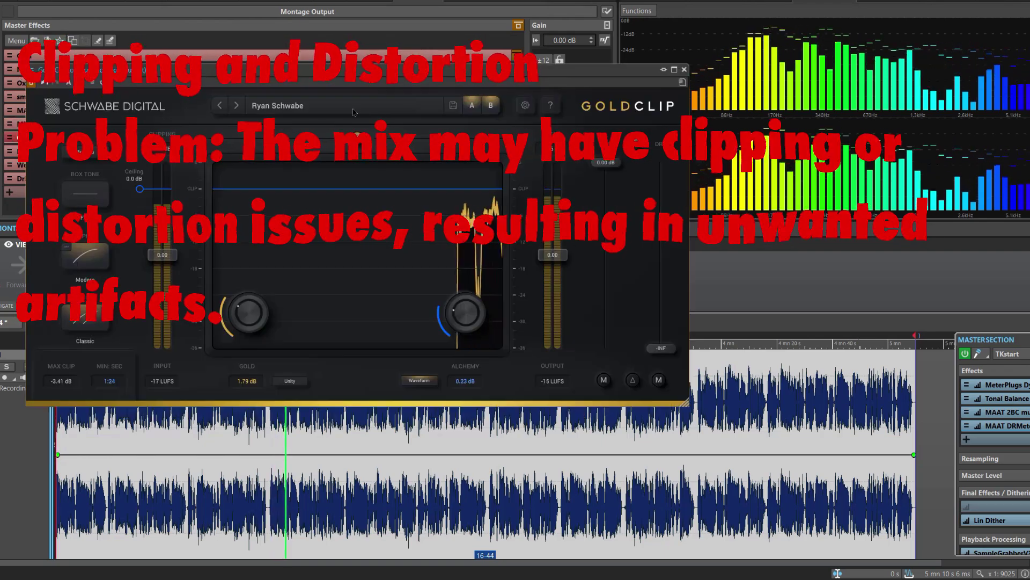
{"action": "left_click_drag", "start_coordinate": [390, 74], "coordinate": [400, 79]}
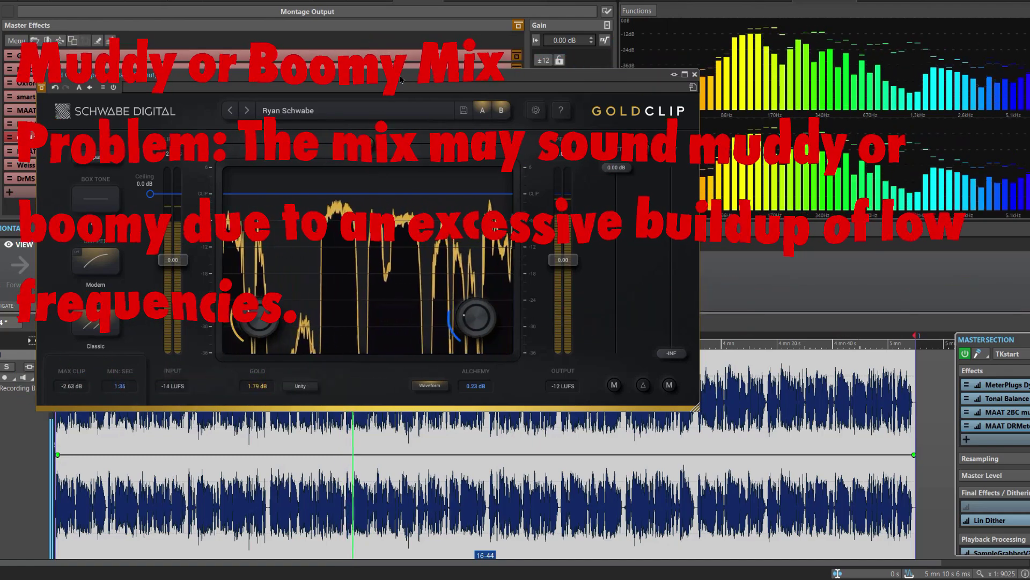
Replace GoldClip with the MAAT thEQorange equalizer showing its low-cut bands from 25 to 159 Hz
{"action": "left_click", "coordinate": [695, 75]}
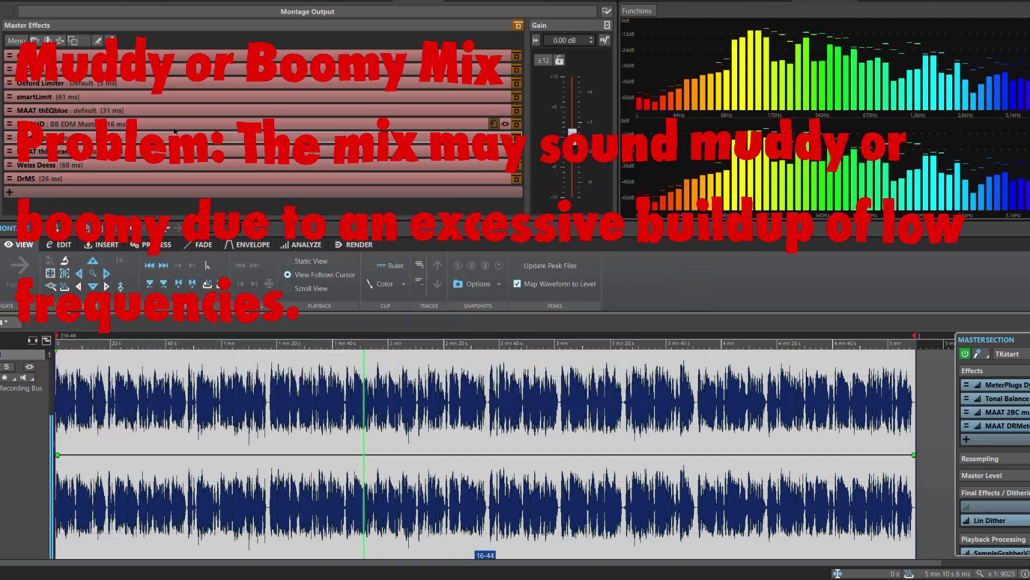
{"action": "left_click", "coordinate": [182, 152]}
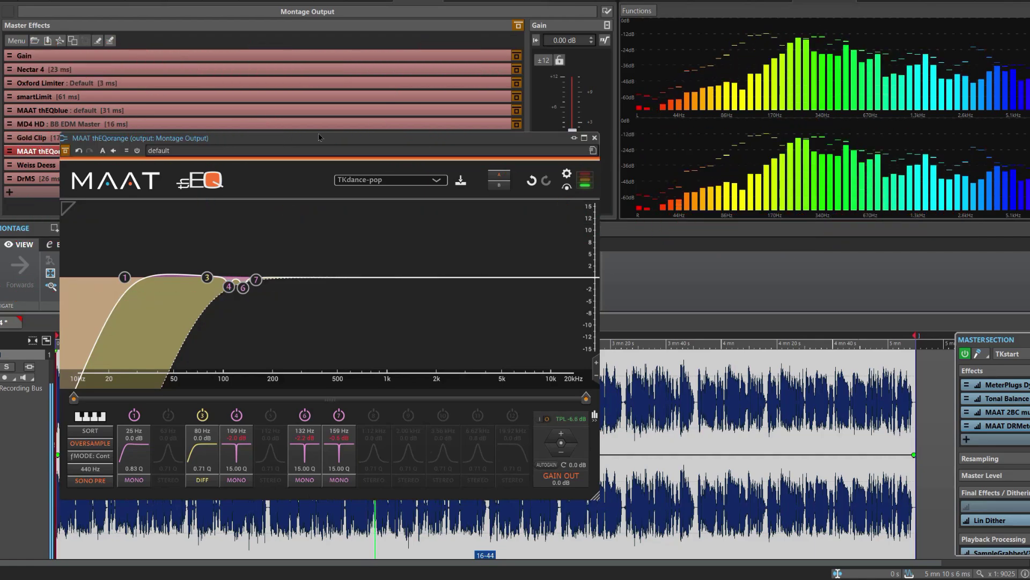
{"action": "left_click_drag", "start_coordinate": [322, 141], "coordinate": [338, 122]}
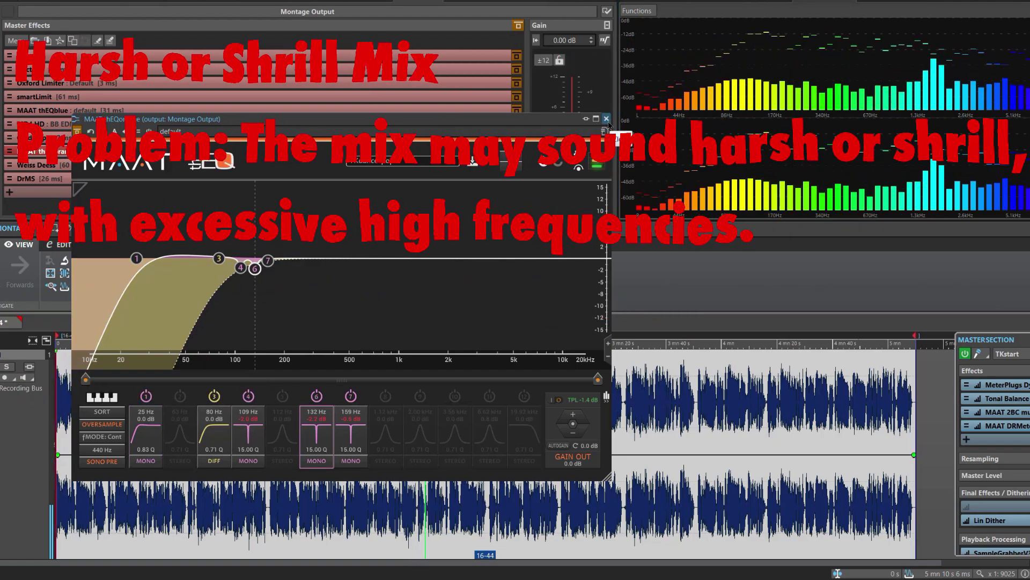
Replace thEQorange with the Weiss Deess de-esser, both bands on, and move its window up-left
{"action": "left_click", "coordinate": [606, 119]}
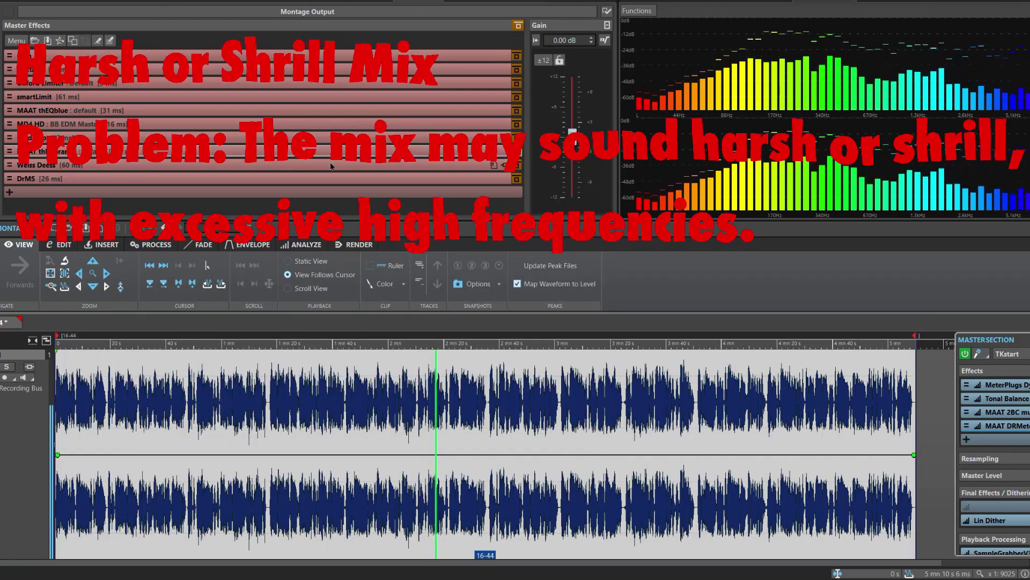
{"action": "left_click", "coordinate": [375, 164]}
{"action": "left_click_drag", "start_coordinate": [385, 135], "coordinate": [368, 49]}
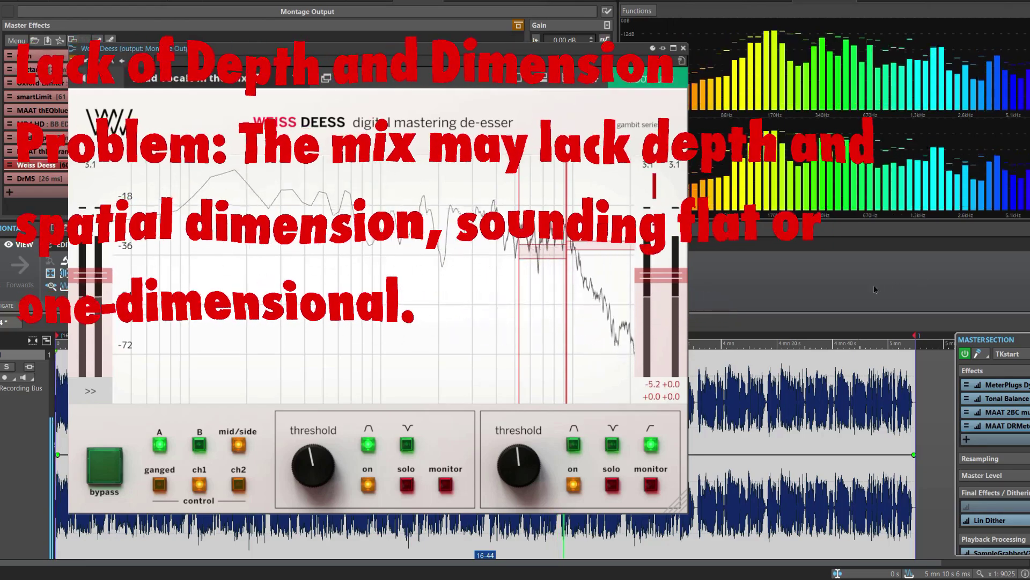
Replace Weiss Deess with the DrMS mid/side processor using its 030 Depth Enhancer preset
{"action": "left_click", "coordinate": [683, 48]}
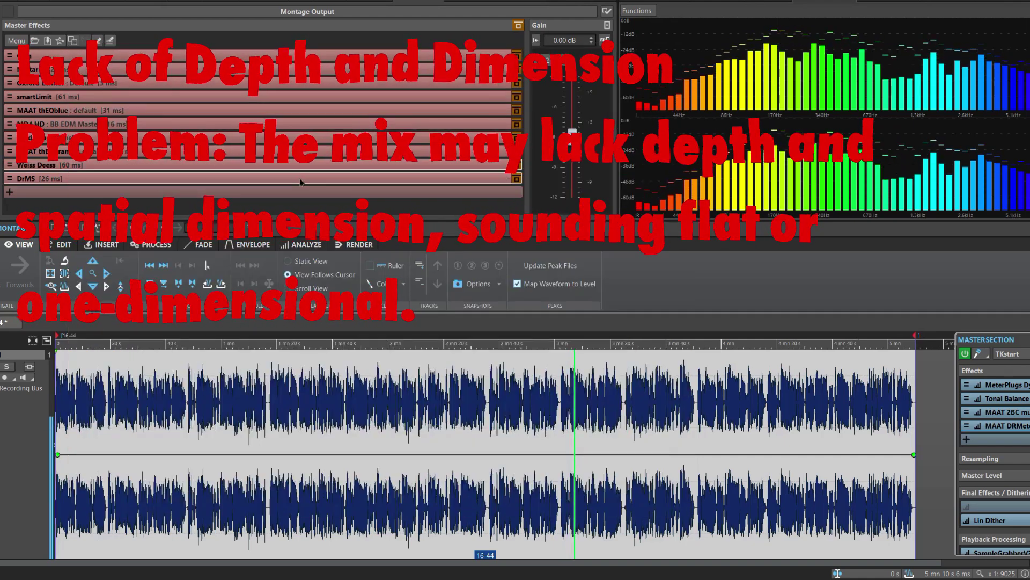
{"action": "left_click", "coordinate": [32, 178]}
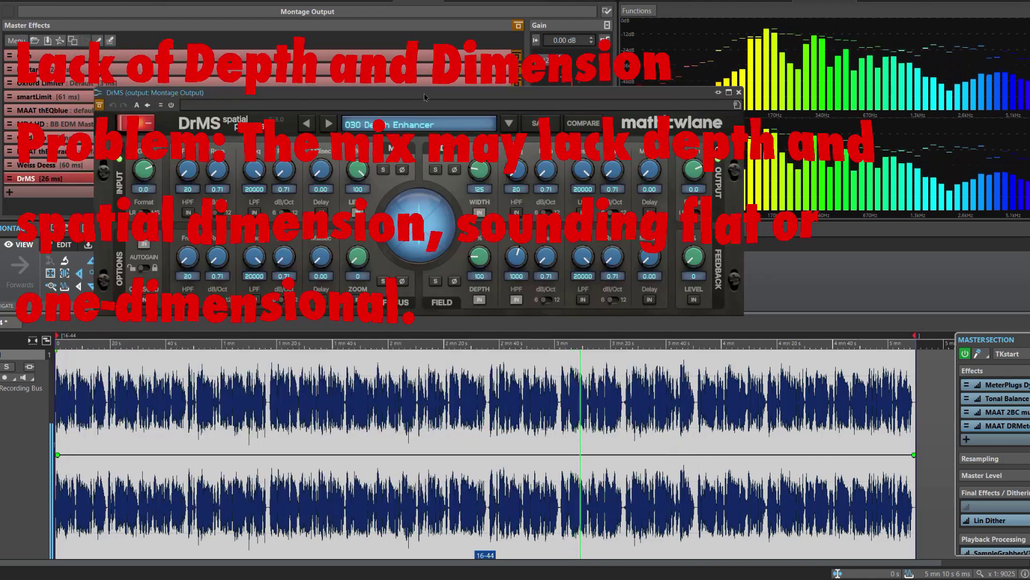
{"action": "left_click_drag", "start_coordinate": [424, 97], "coordinate": [416, 118]}
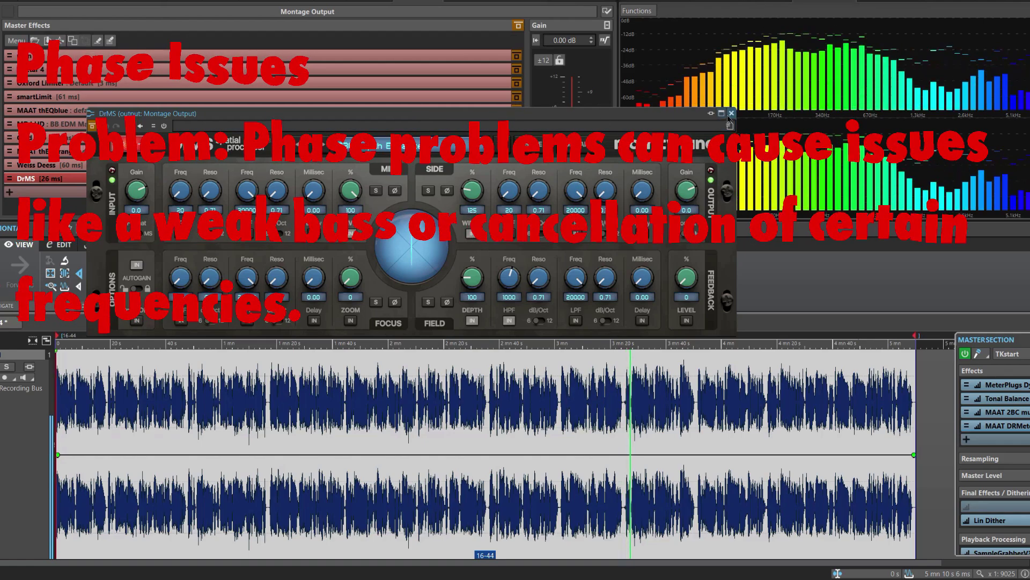
Open MAAT 2BC multiCORR in place of DrMS and audition right, mono, difference and left solos
{"action": "left_click", "coordinate": [731, 114]}
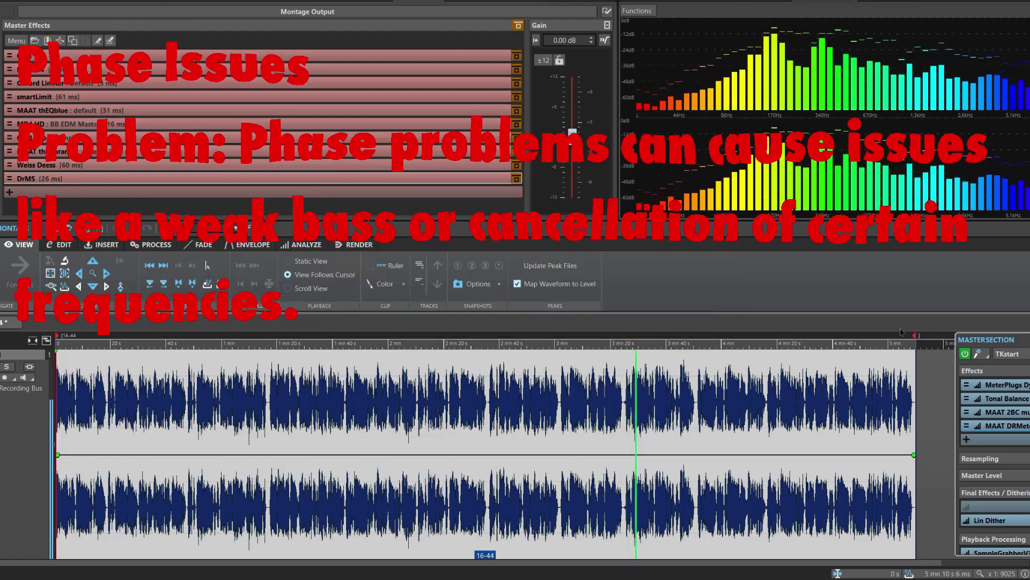
{"action": "left_click", "coordinate": [1004, 411]}
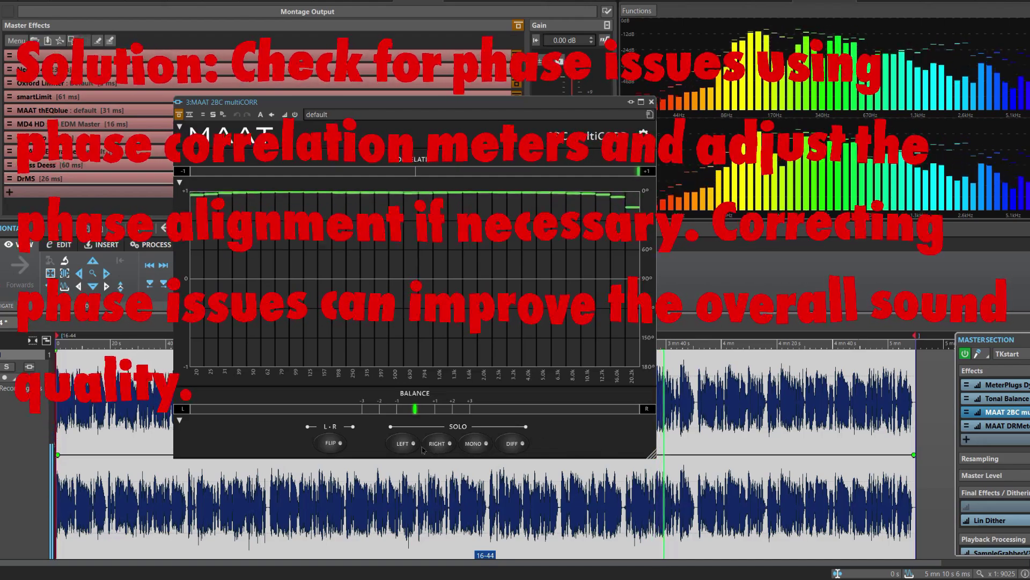
{"action": "left_click", "coordinate": [437, 444]}
{"action": "left_click", "coordinate": [469, 447]}
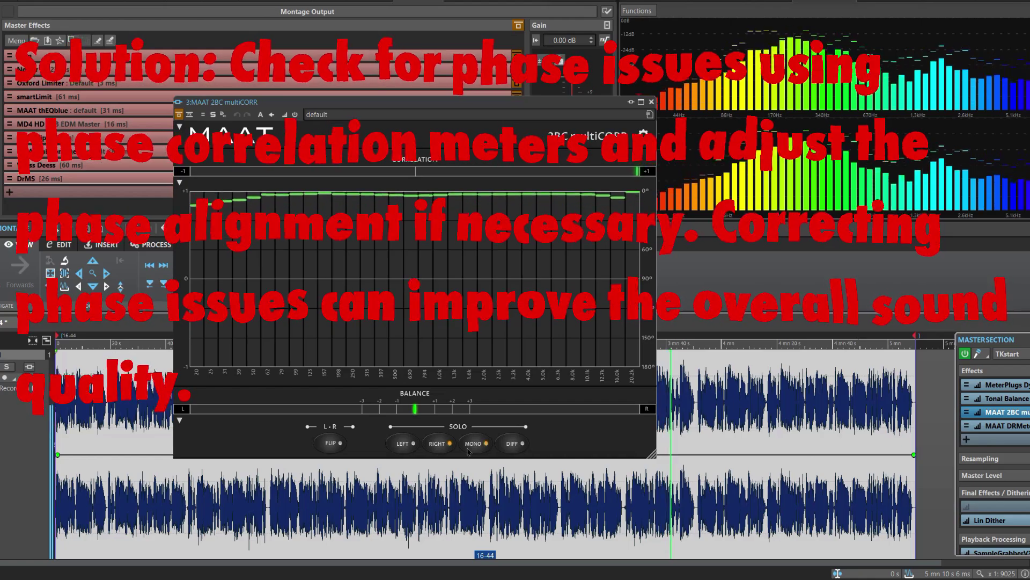
{"action": "left_click", "coordinate": [512, 447]}
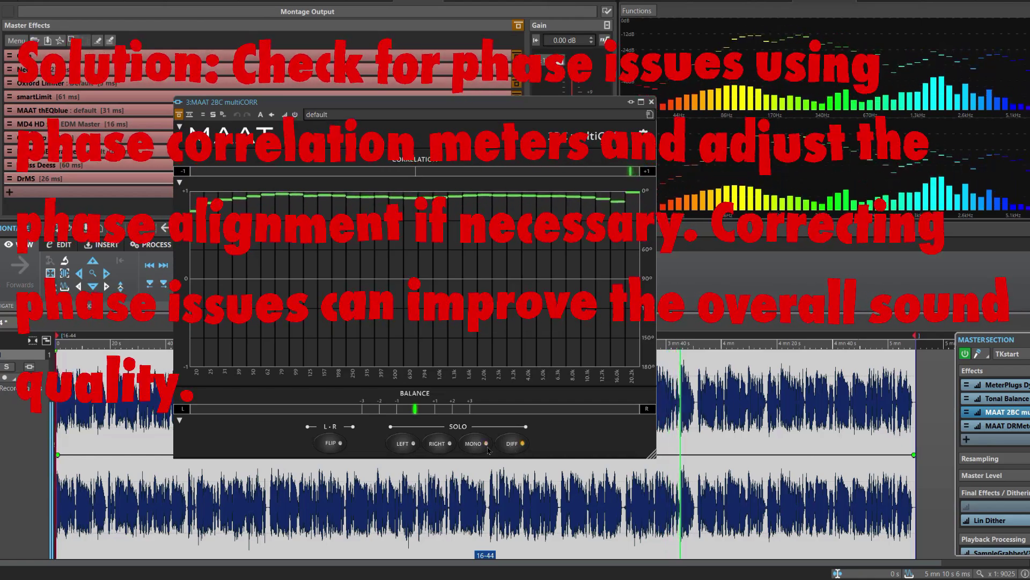
{"action": "left_click", "coordinate": [397, 444]}
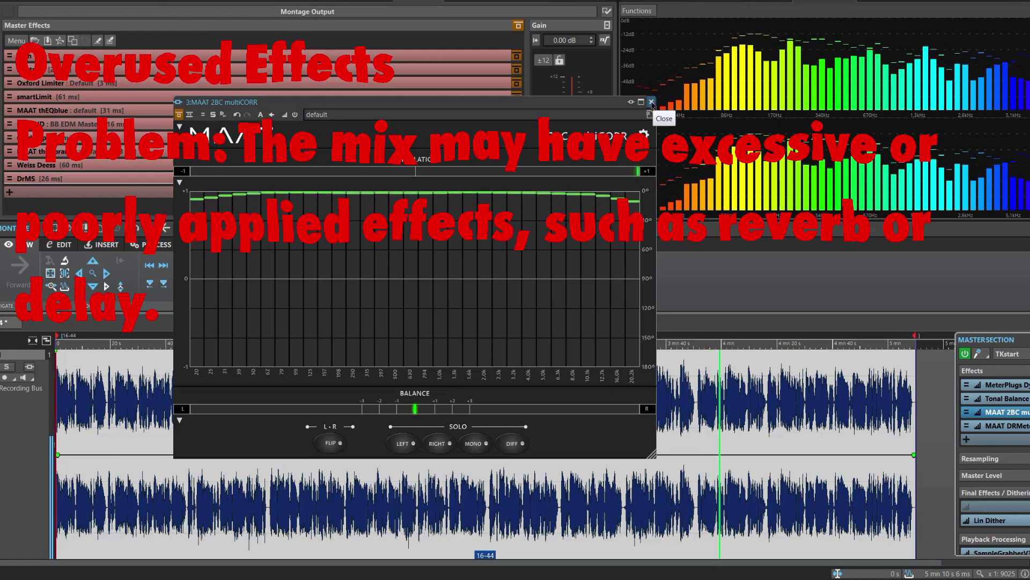
Close multiCORR, move the DRMeter MkII window down-right, and reset its true peak readout
{"action": "left_click", "coordinate": [652, 102]}
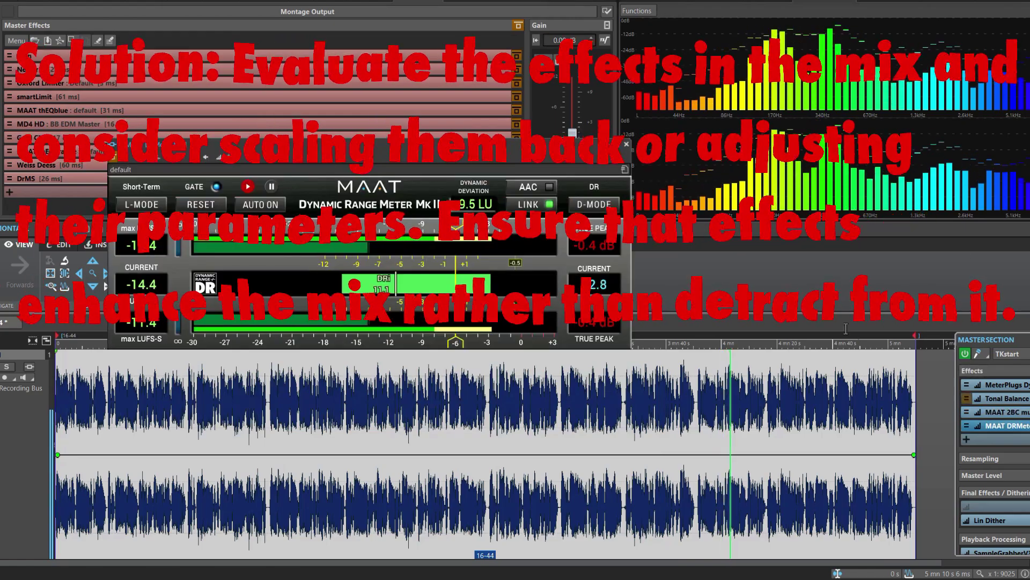
{"action": "left_click_drag", "start_coordinate": [513, 148], "coordinate": [533, 170]}
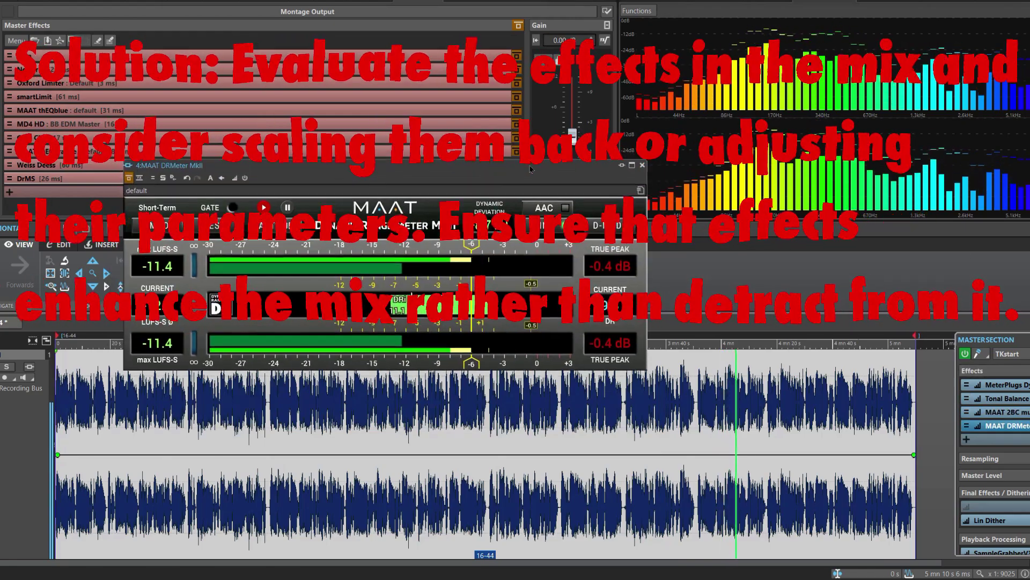
{"action": "left_click", "coordinate": [622, 272]}
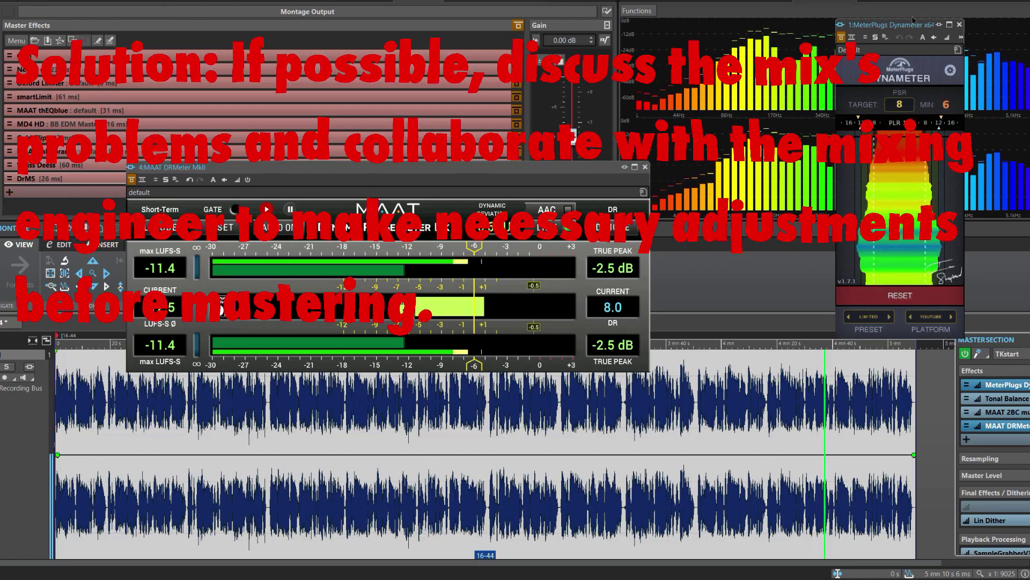
Position the Dynameter beside DRMeter MkII and reset its dynamics history twice
{"action": "left_click_drag", "start_coordinate": [913, 29], "coordinate": [824, 119]}
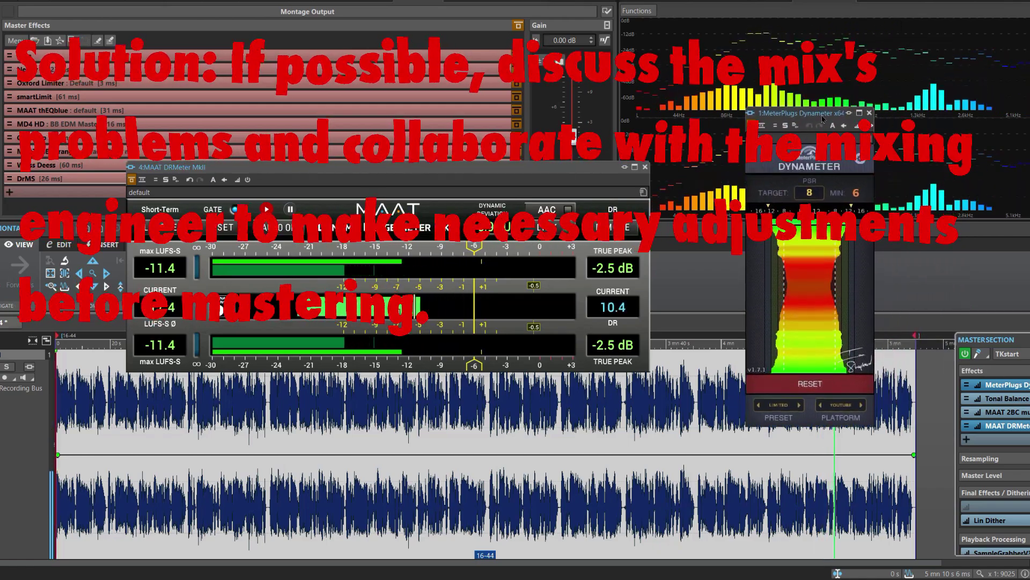
{"action": "left_click", "coordinate": [802, 381]}
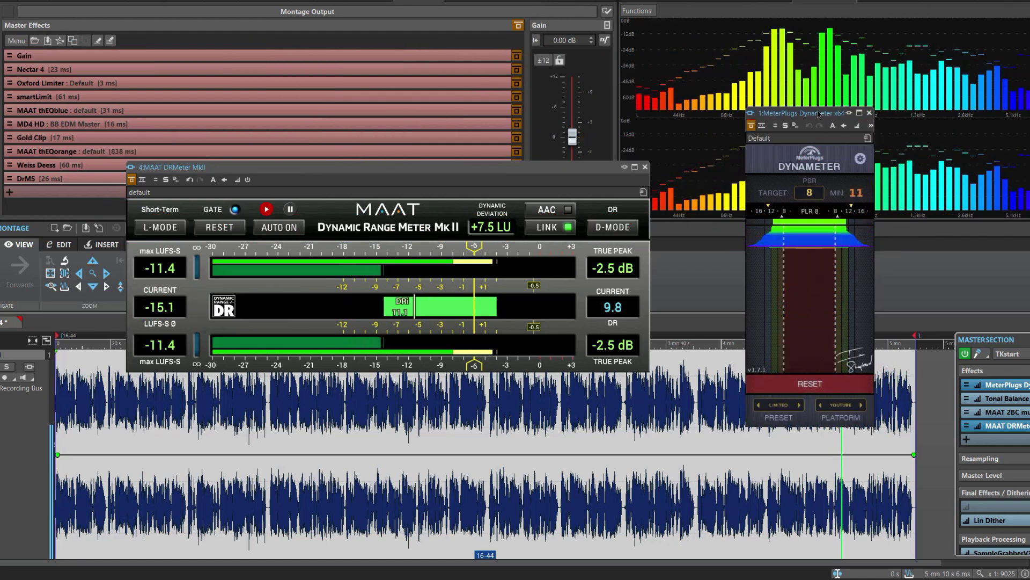
{"action": "left_click_drag", "start_coordinate": [819, 113], "coordinate": [797, 128]}
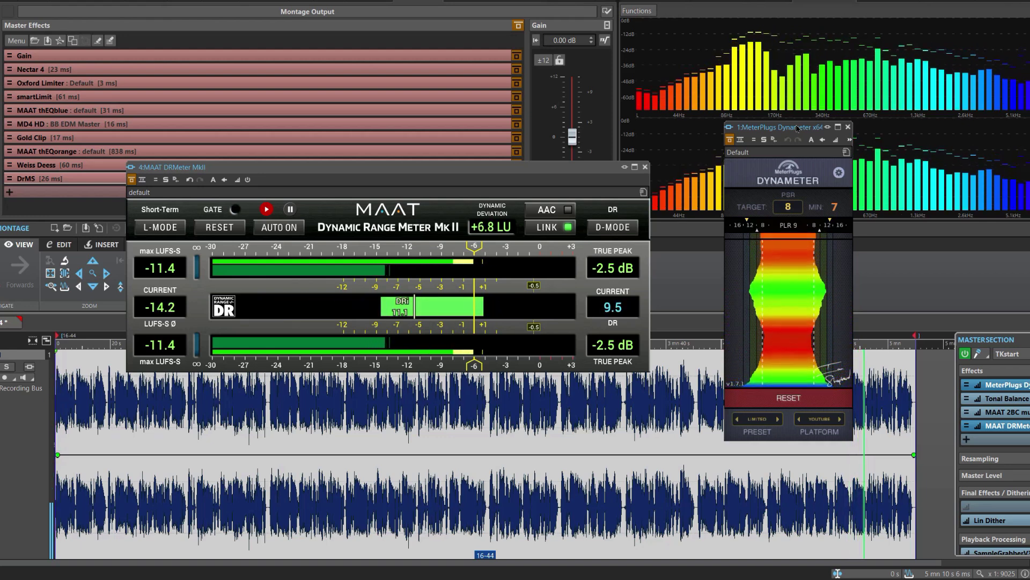
{"action": "left_click", "coordinate": [789, 398]}
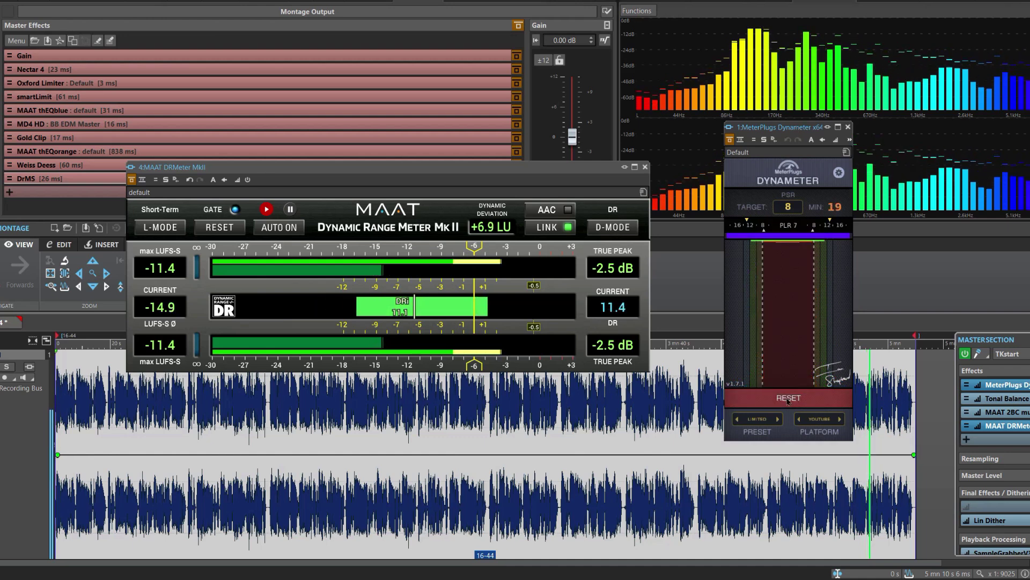